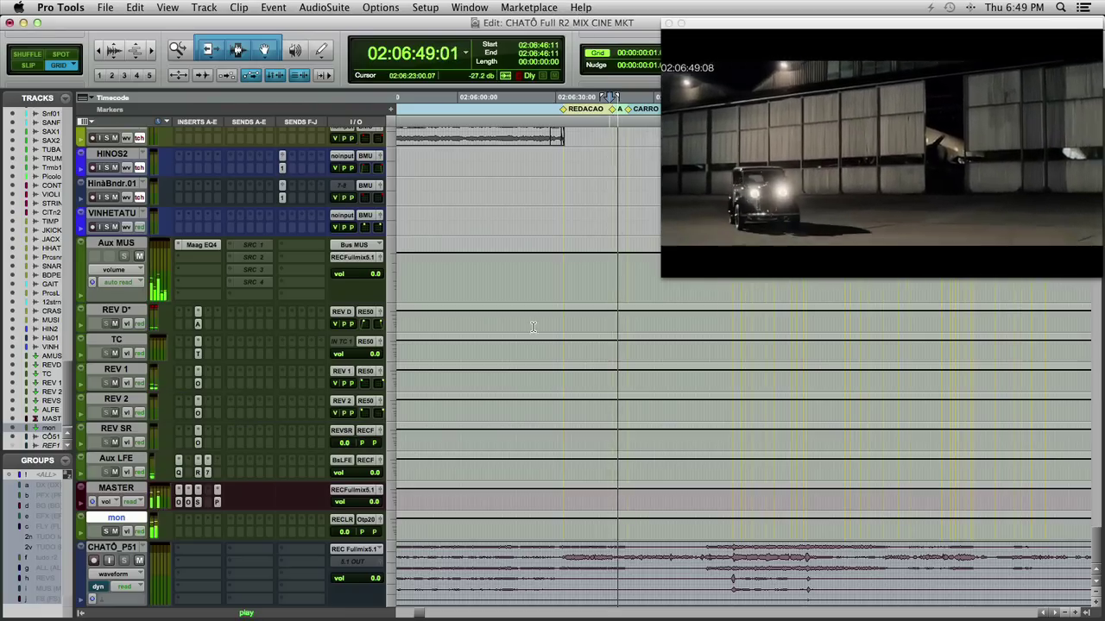
- Scroll through the music, effects, ambience and dialogue tracks during playback, stopping at SRC, Boom and Lap
scroll(533, 327, up, 15)
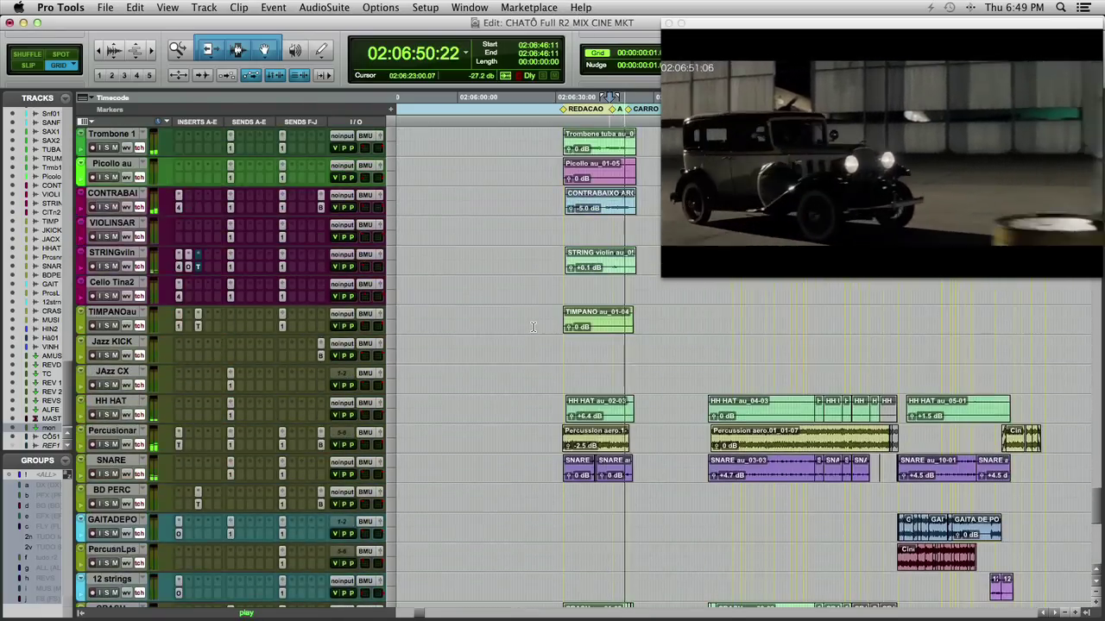
scroll(533, 328, down, 20)
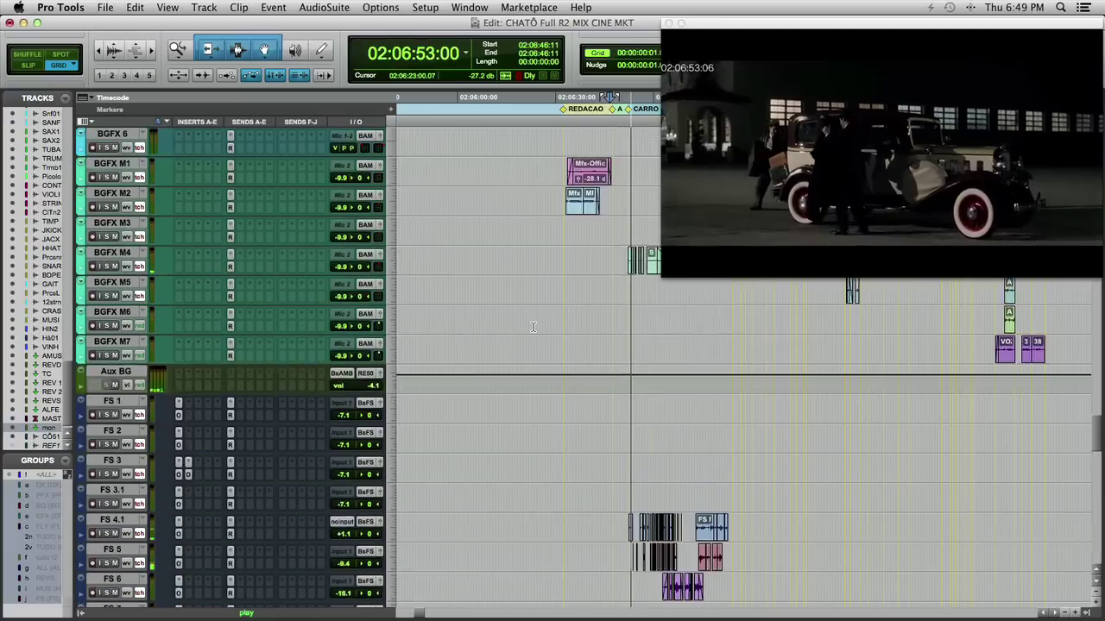
scroll(533, 327, up, 20)
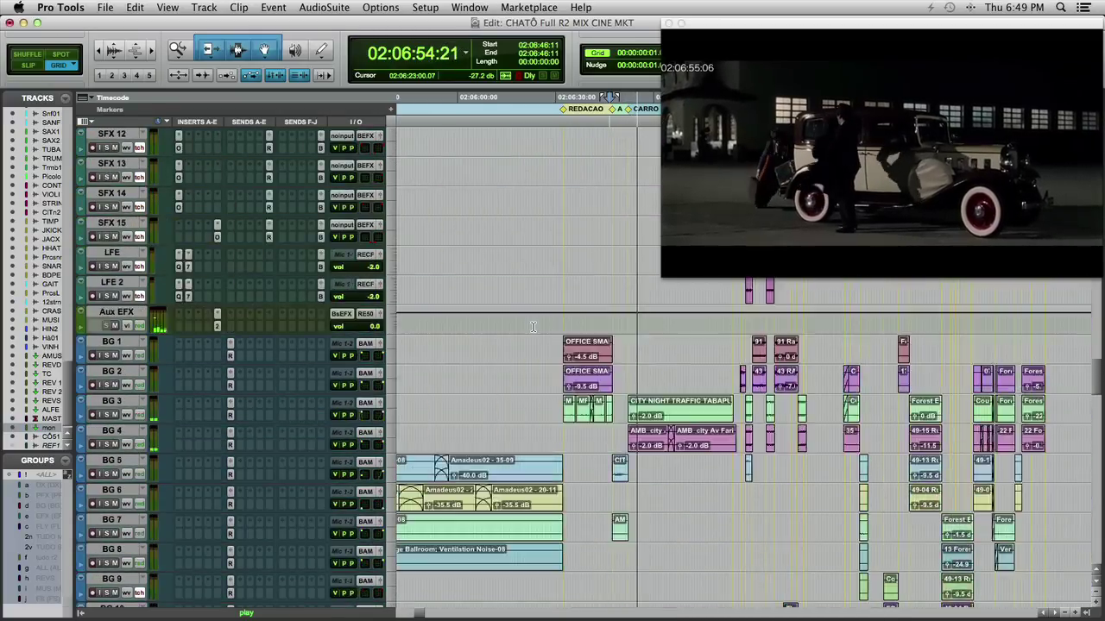
scroll(533, 327, up, 20)
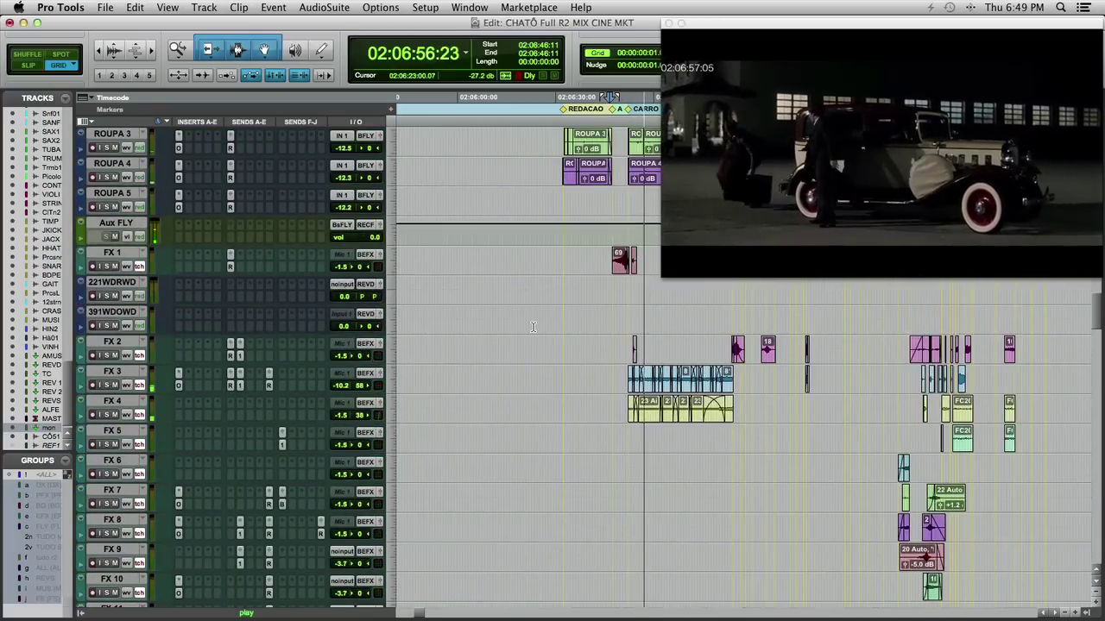
scroll(534, 327, up, 20)
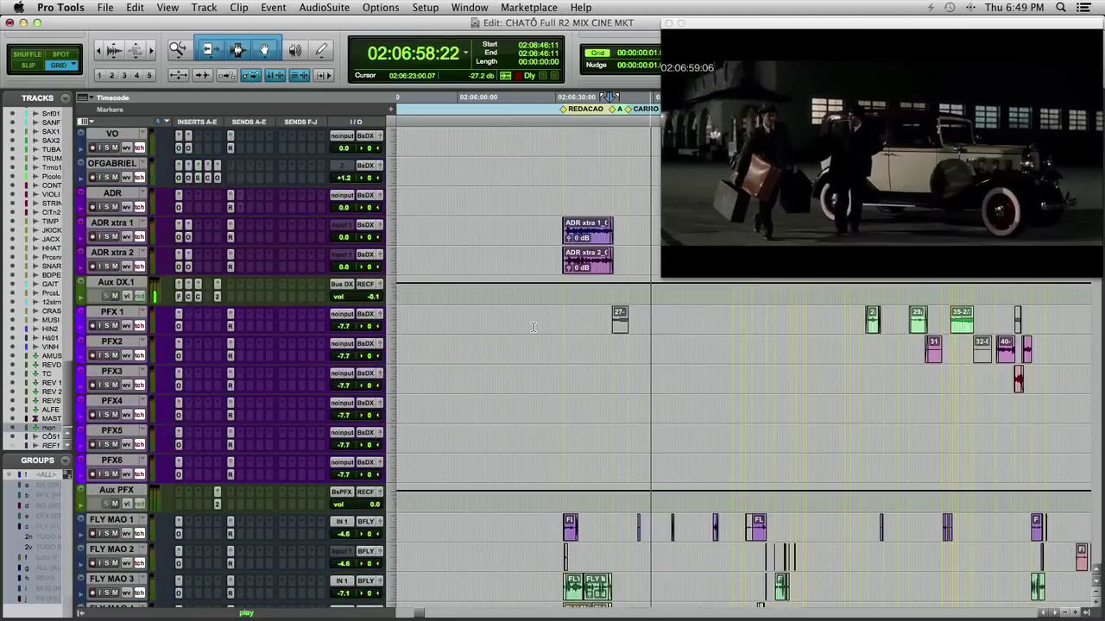
scroll(534, 328, up, 20)
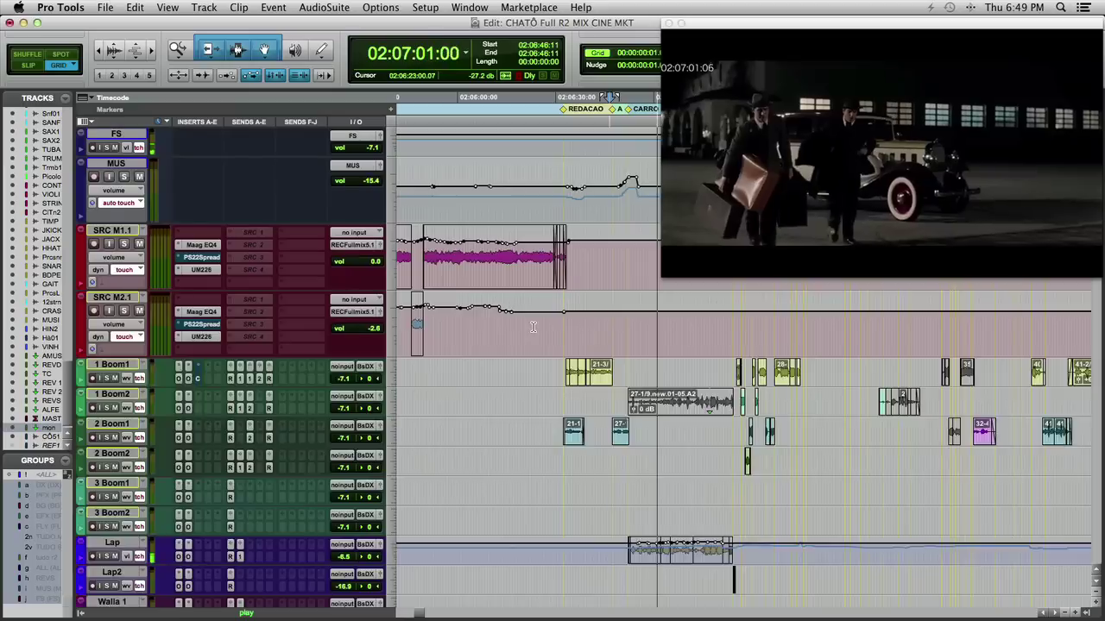
scroll(533, 327, up, 8)
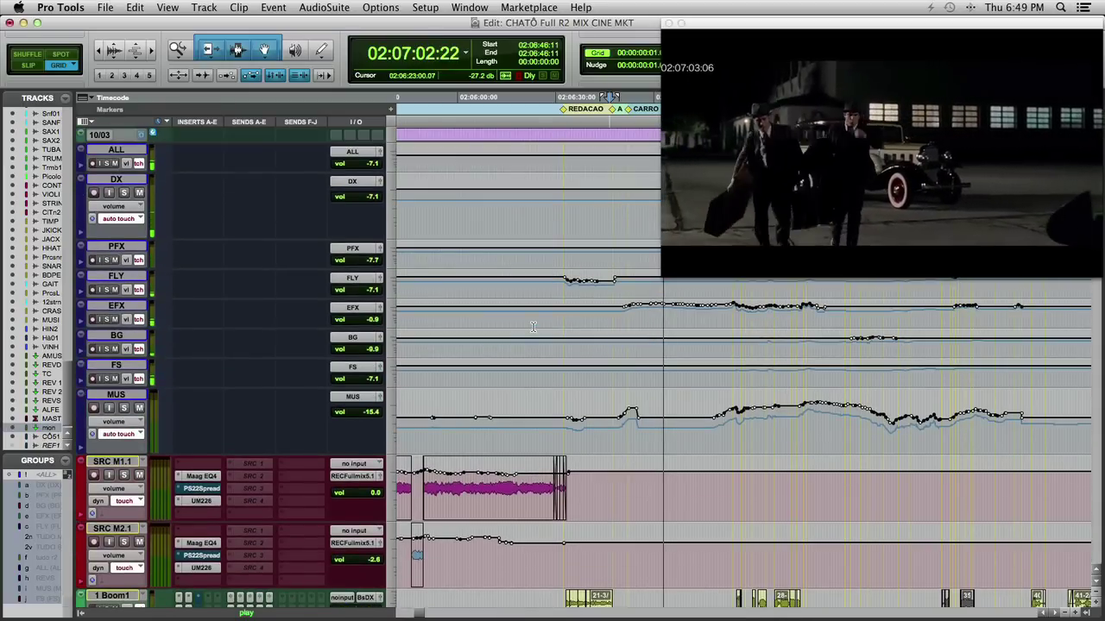
scroll(534, 327, down, 10)
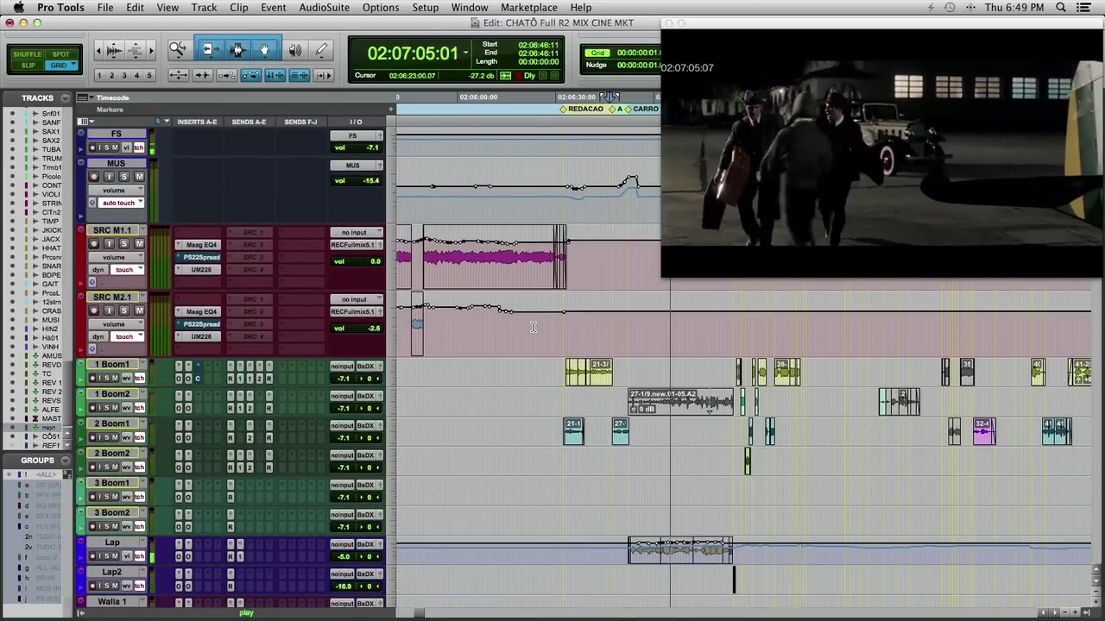
scroll(534, 327, down, 1)
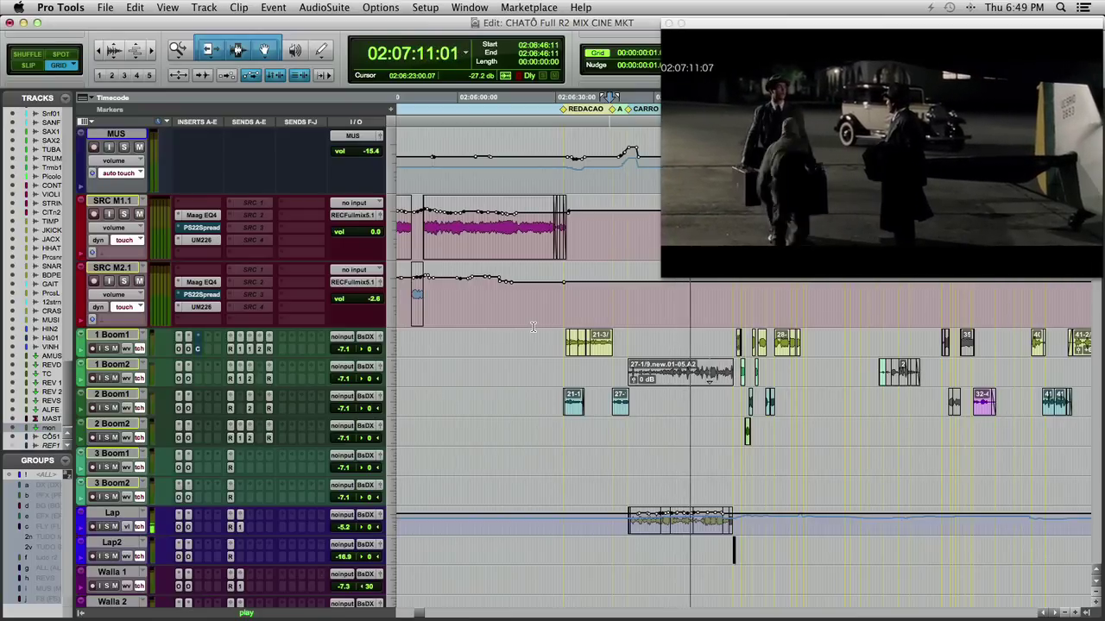
scroll(533, 327, down, 1)
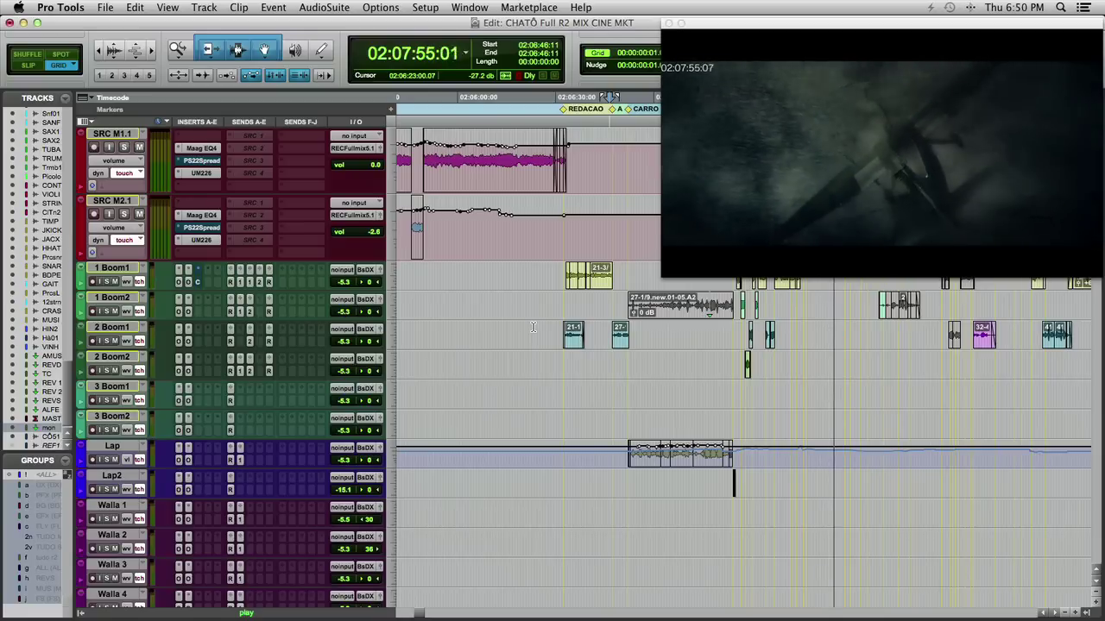
scroll(560, 363, up, 4)
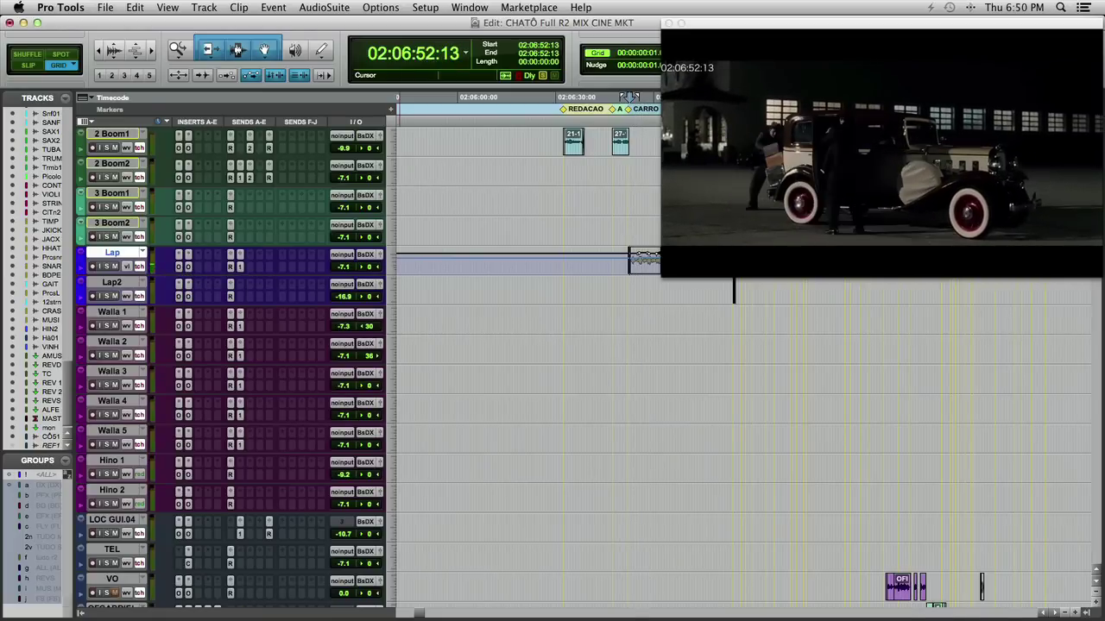
- Play the scene from 02:06:52:13 with the Lap and Walla tracks in view
key(space)
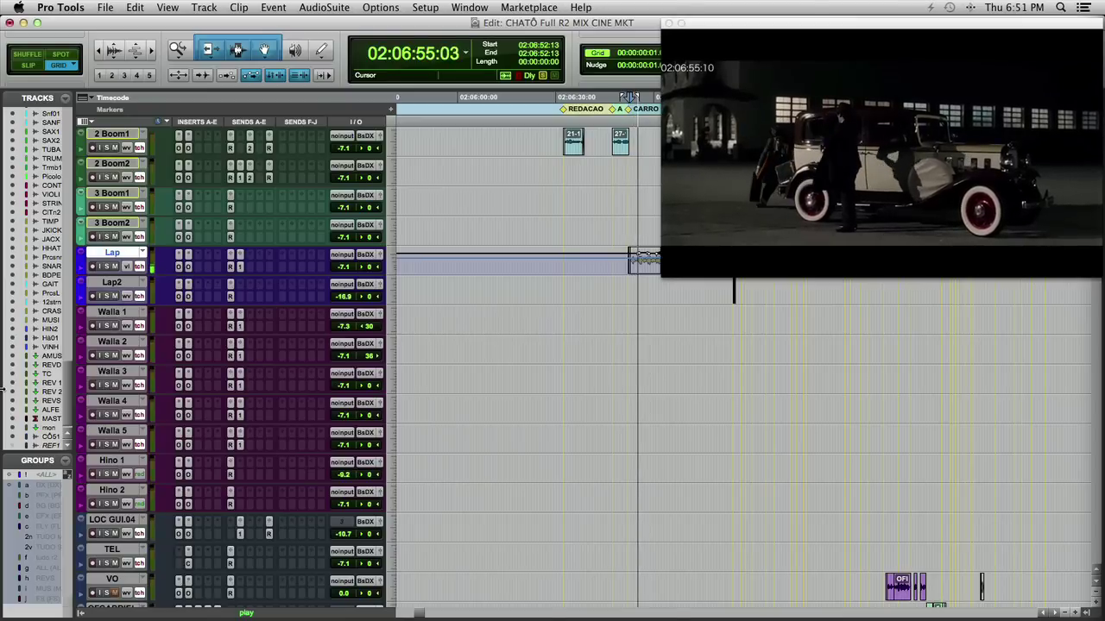
- Open the Lap track's Oxford EQ and move it and the 2 Boom2 EQ to uncover the picture and the EQs behind
click(179, 256)
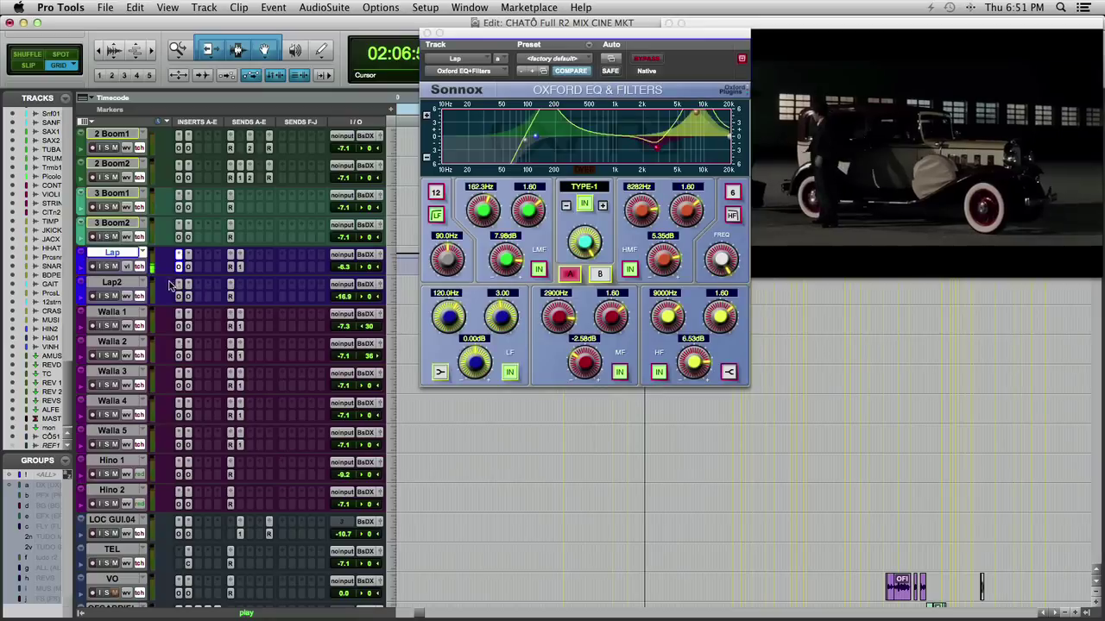
drag(631, 36, 443, 8)
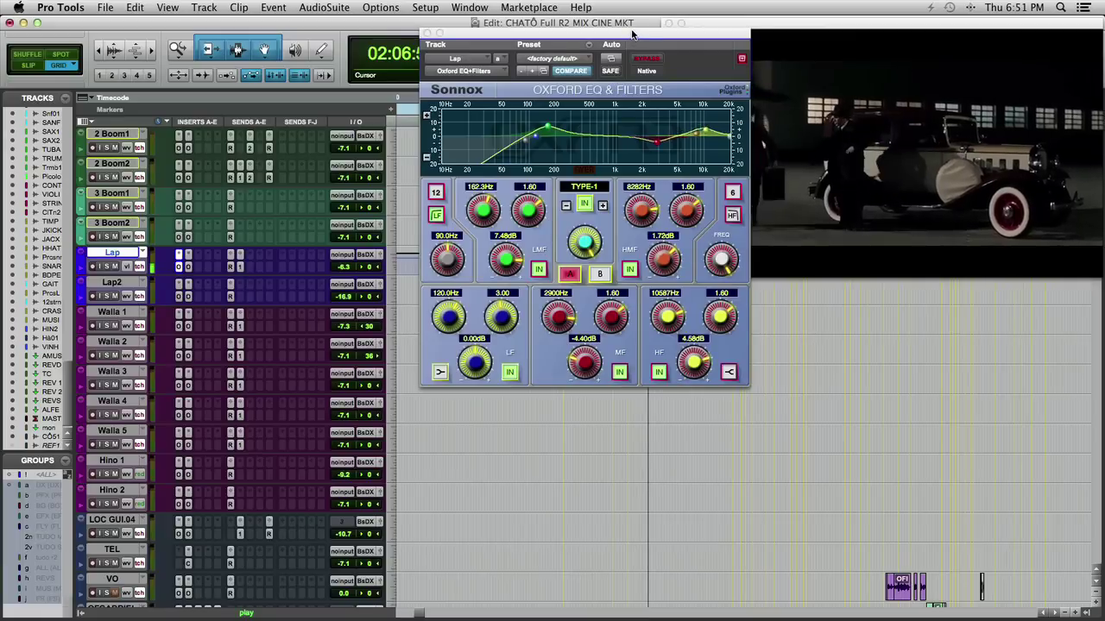
drag(632, 35, 431, 10)
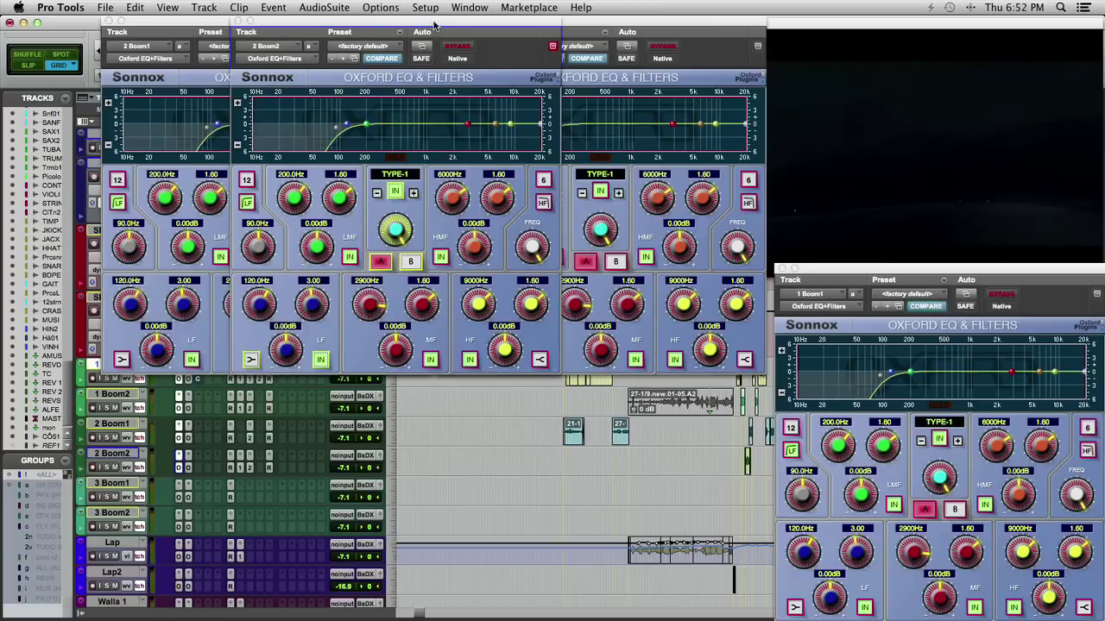
drag(436, 25, 318, 385)
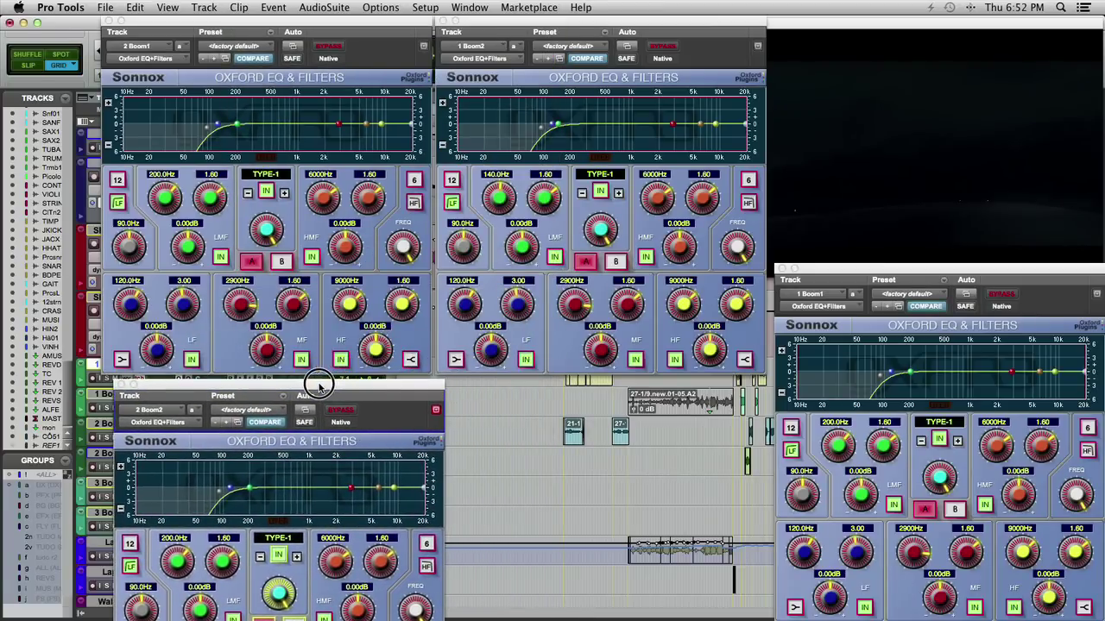
- Reposition the 1 Boom1 and 2 Boom2 EQ windows to reveal the tracks
drag(834, 270, 823, 287)
drag(426, 335, 561, 339)
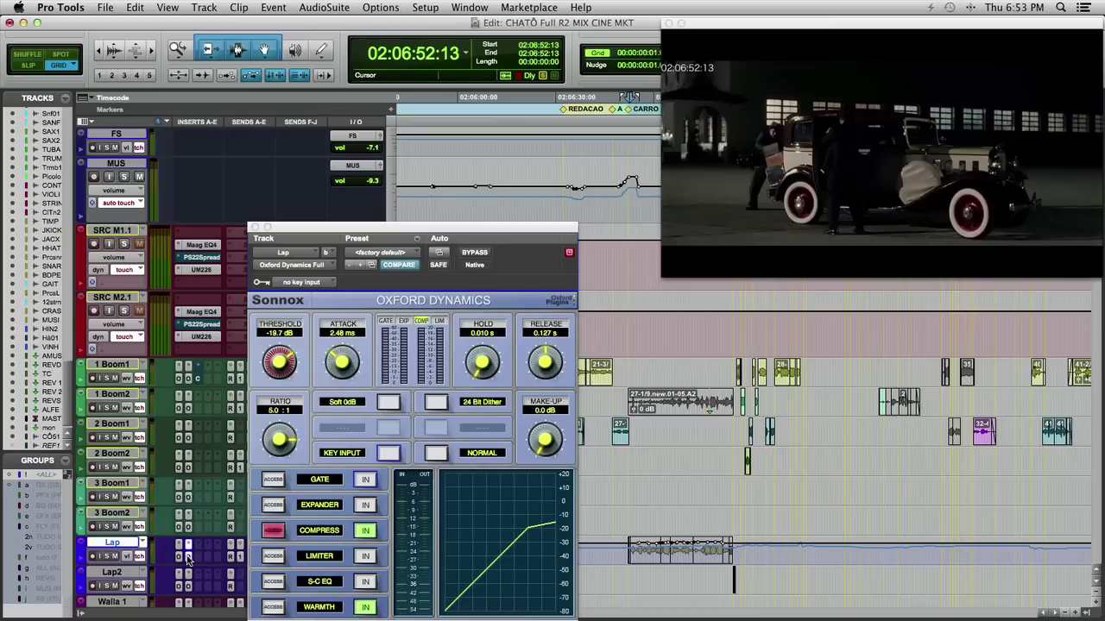
- Play with picture, raise the Lap Oxford Dynamics window, and show its Warmth controls
key(space)
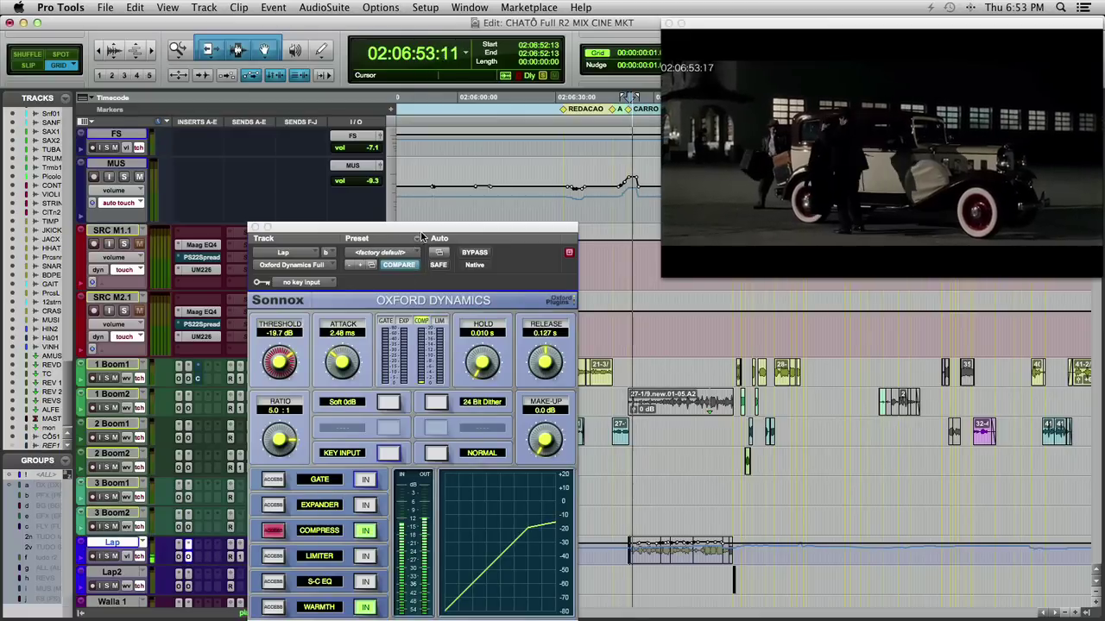
drag(430, 230, 430, 116)
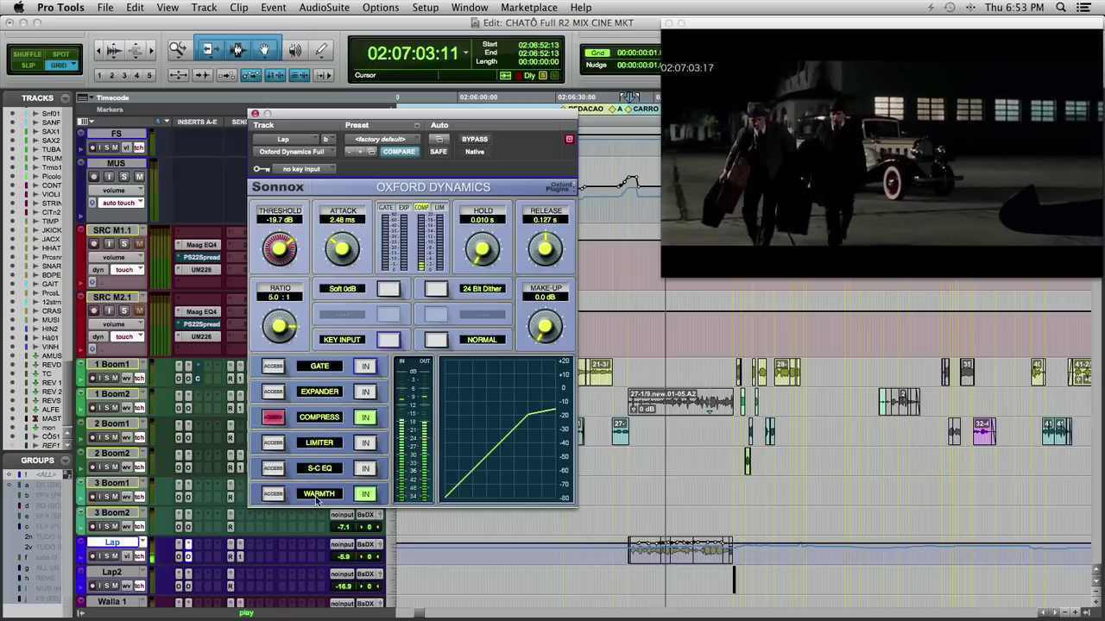
click(271, 495)
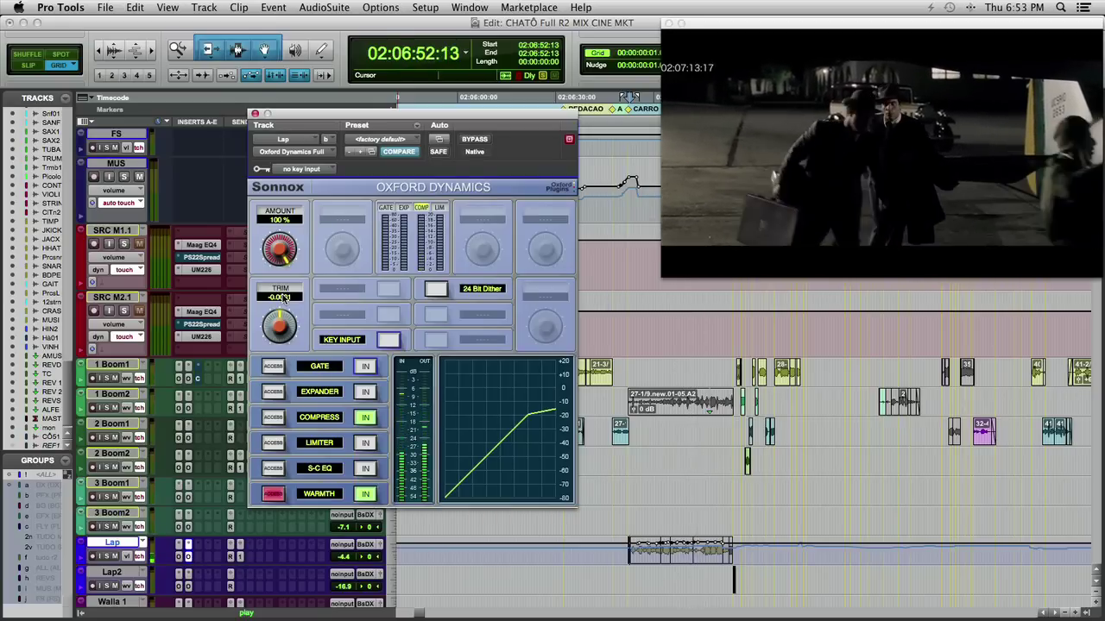
- Load the DYN Dial basic preset on the Lap dynamics and view its compressor settings
click(373, 140)
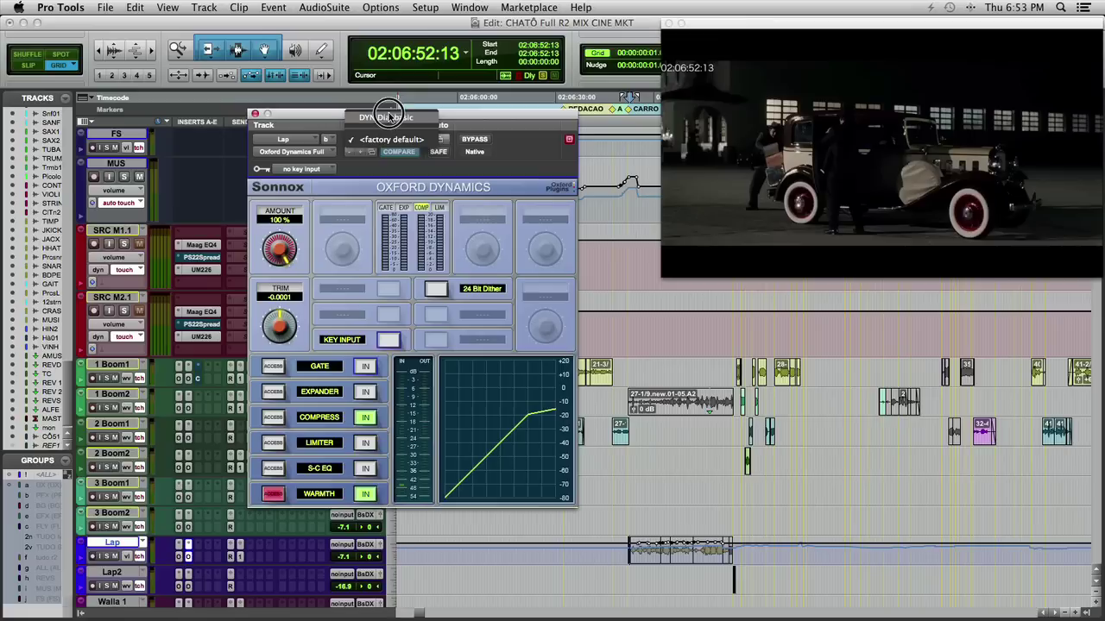
click(388, 118)
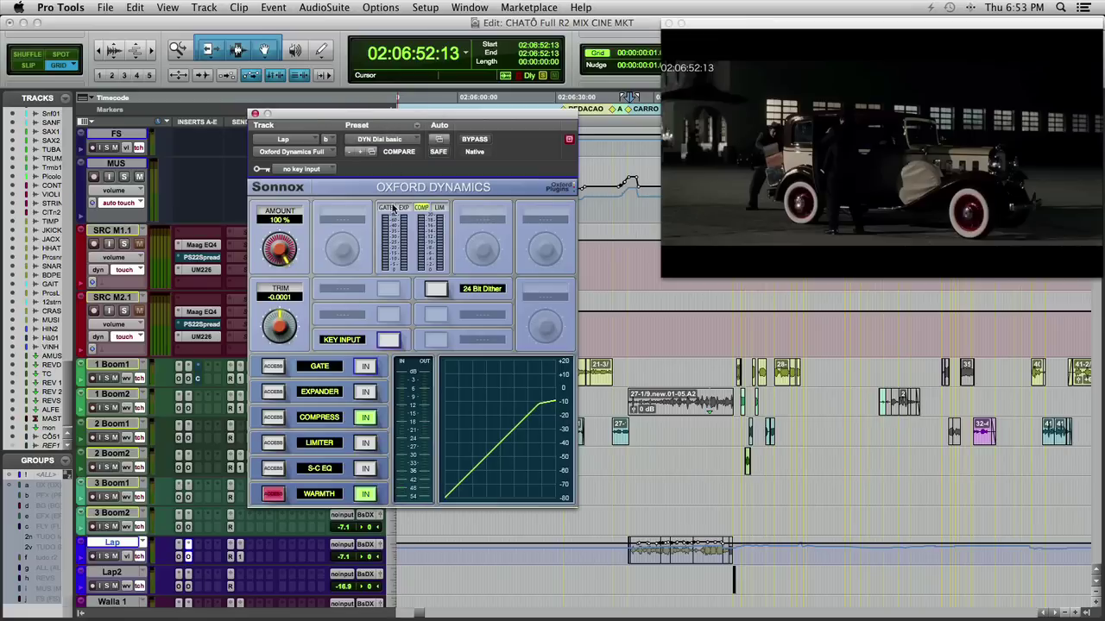
click(273, 419)
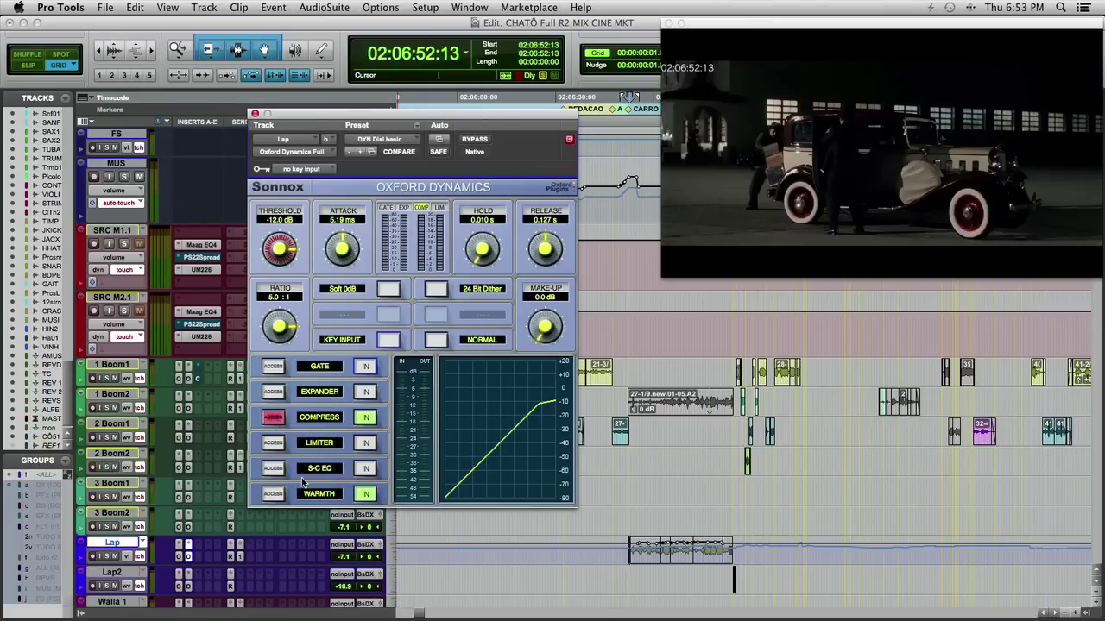
- Revert the Lap dynamics to the factory default and move its window back up
click(188, 516)
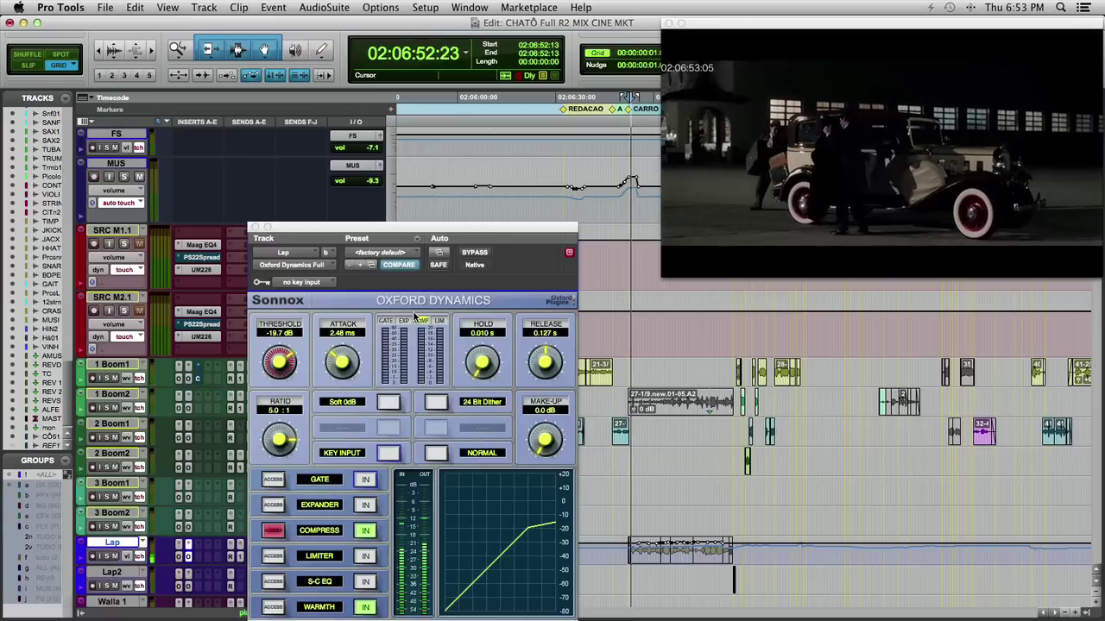
drag(430, 229, 429, 115)
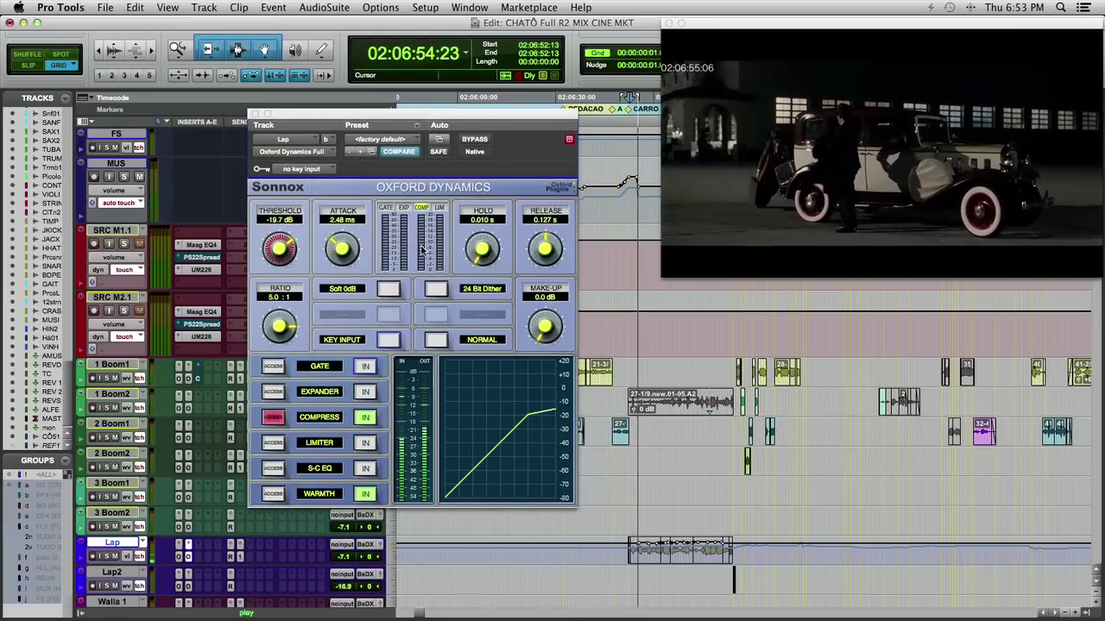
click(421, 266)
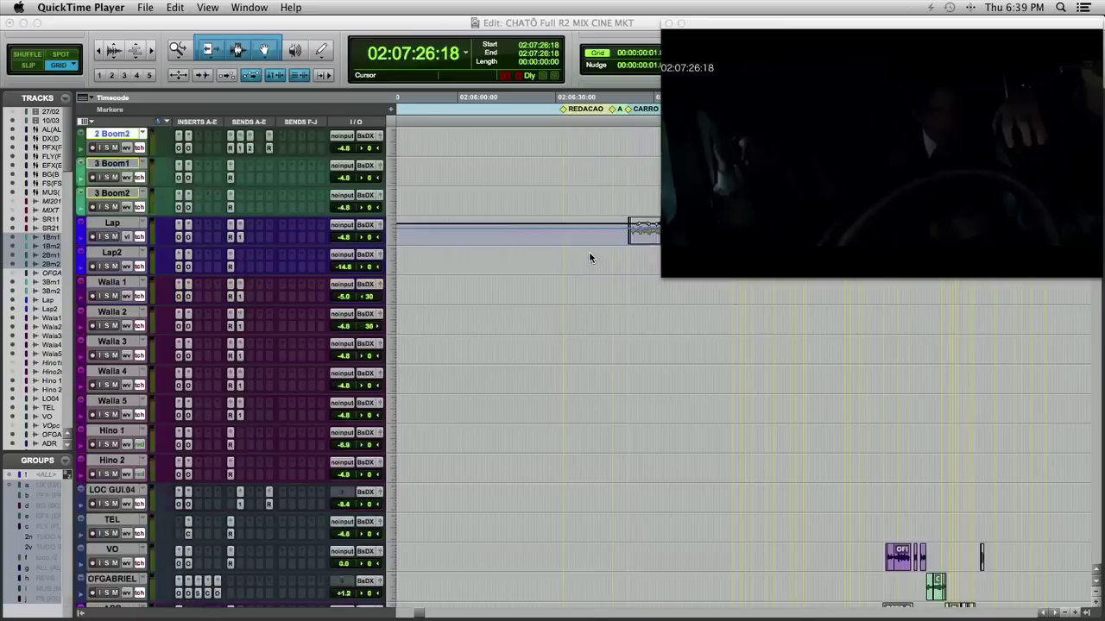
scroll(590, 255, down, 10)
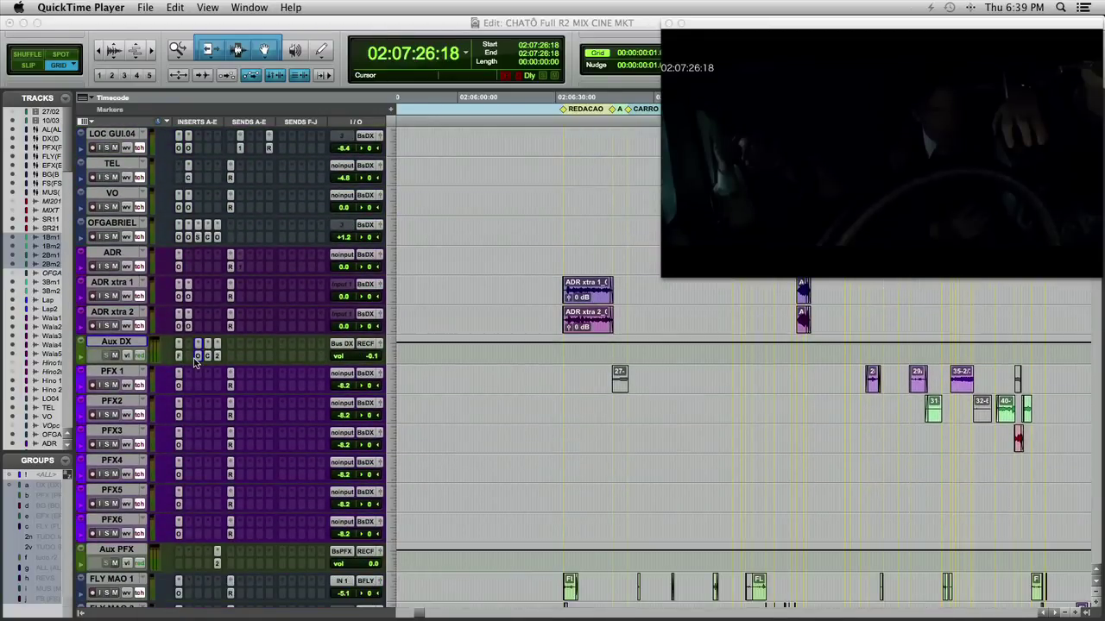
- Open the Aux DX bus Oxford EQ & Filters to check it, then close it
click(198, 357)
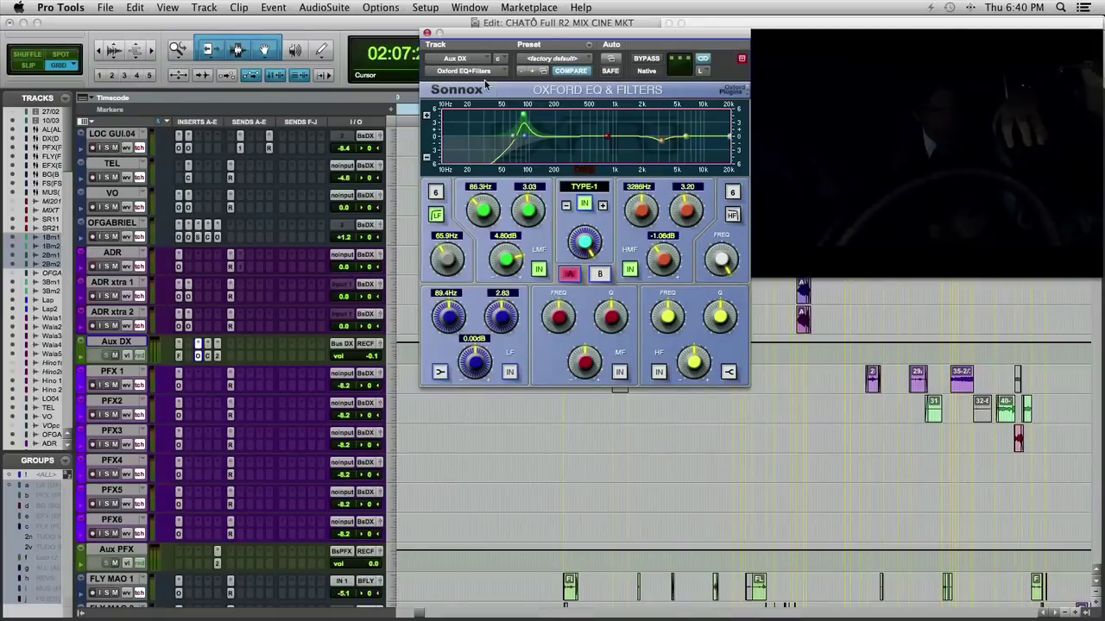
click(427, 33)
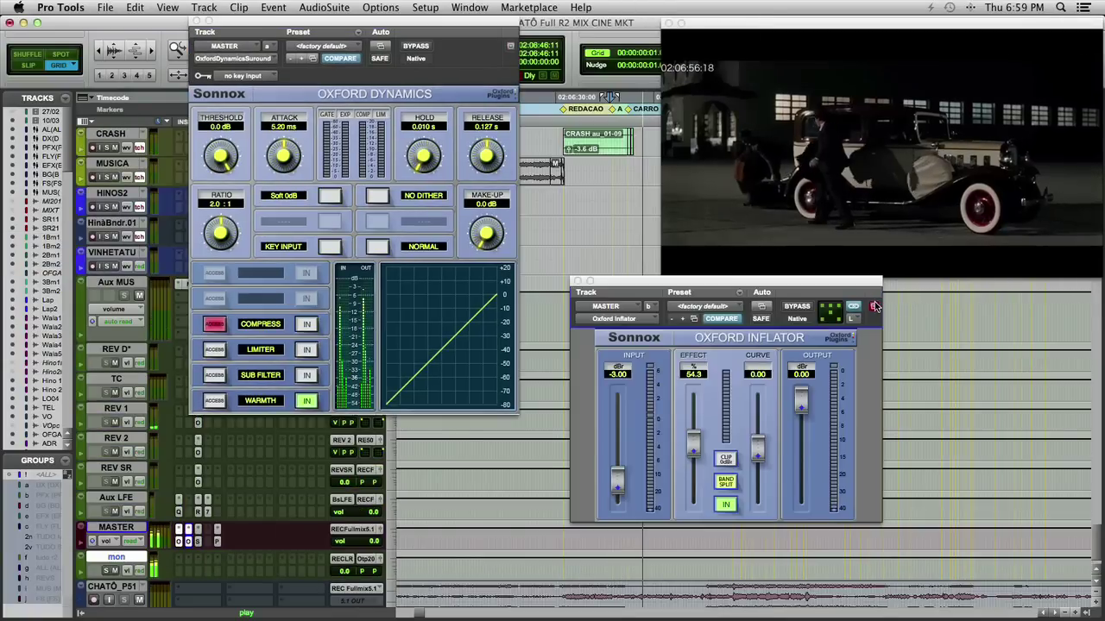
- Set the master Oxford Inflator to the Center channel and shift its window slightly left
click(859, 320)
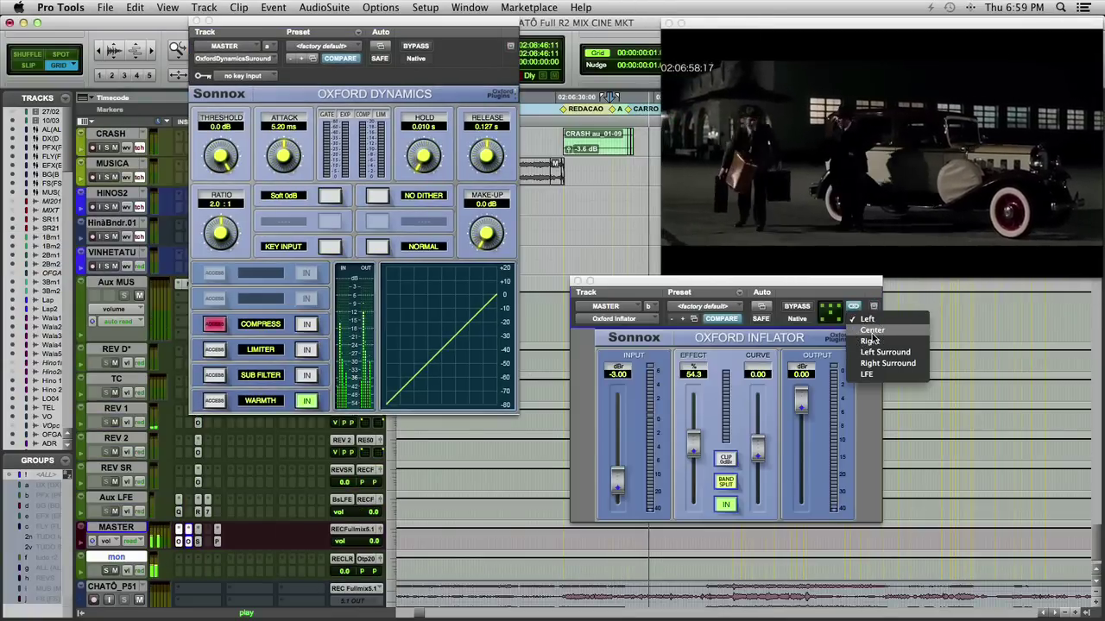
click(855, 330)
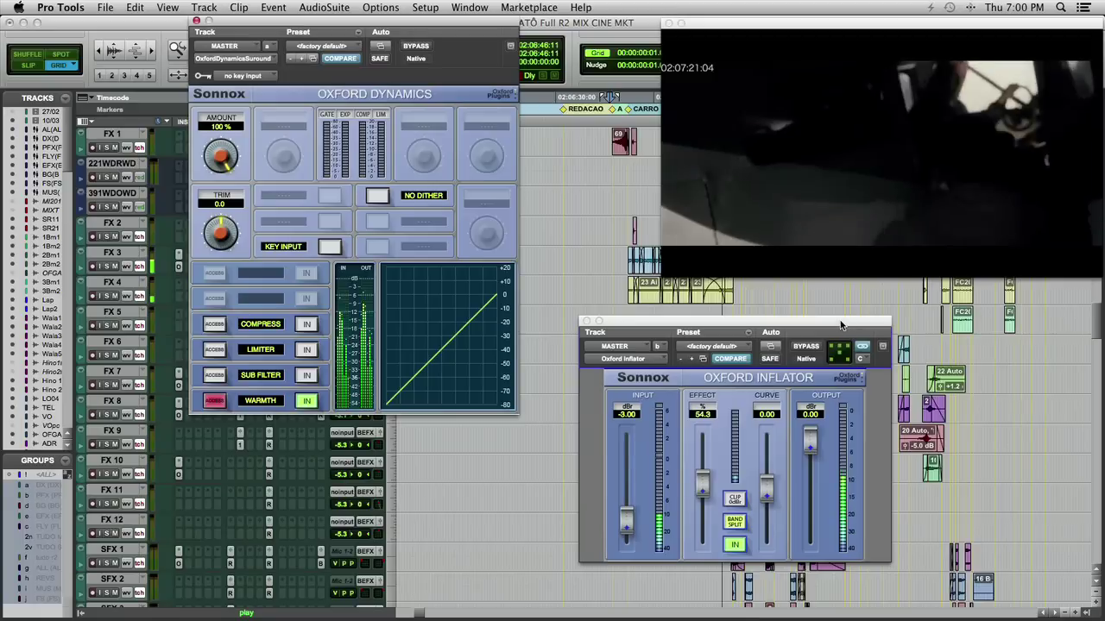
drag(836, 326, 813, 288)
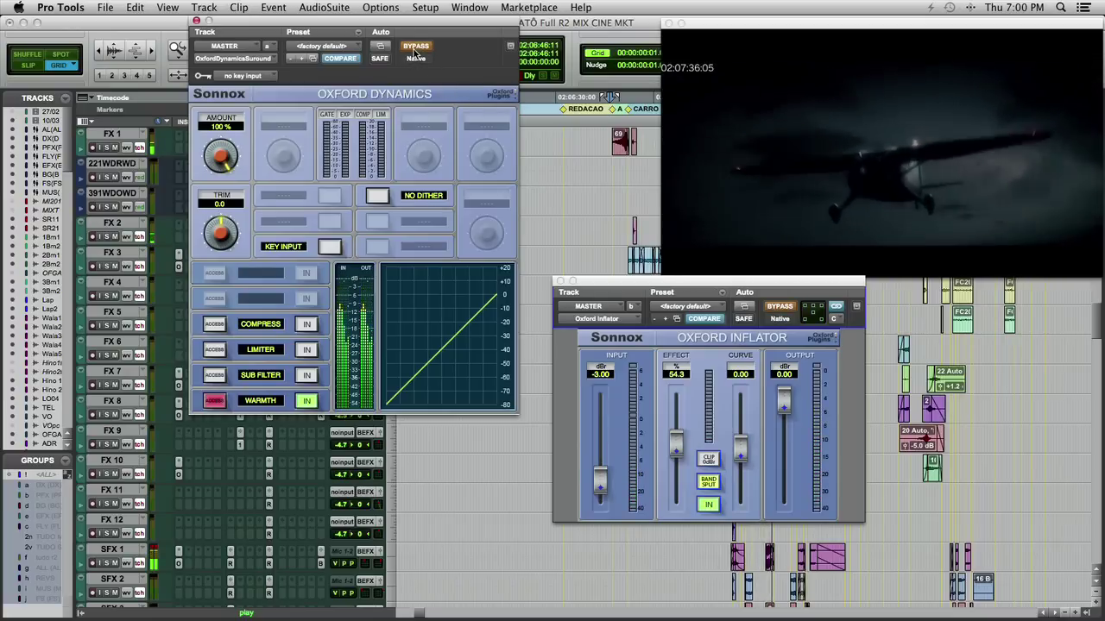
- Re-enable the master Dynamics and Inflator, then bypass the Inflator again to compare
click(415, 48)
click(781, 306)
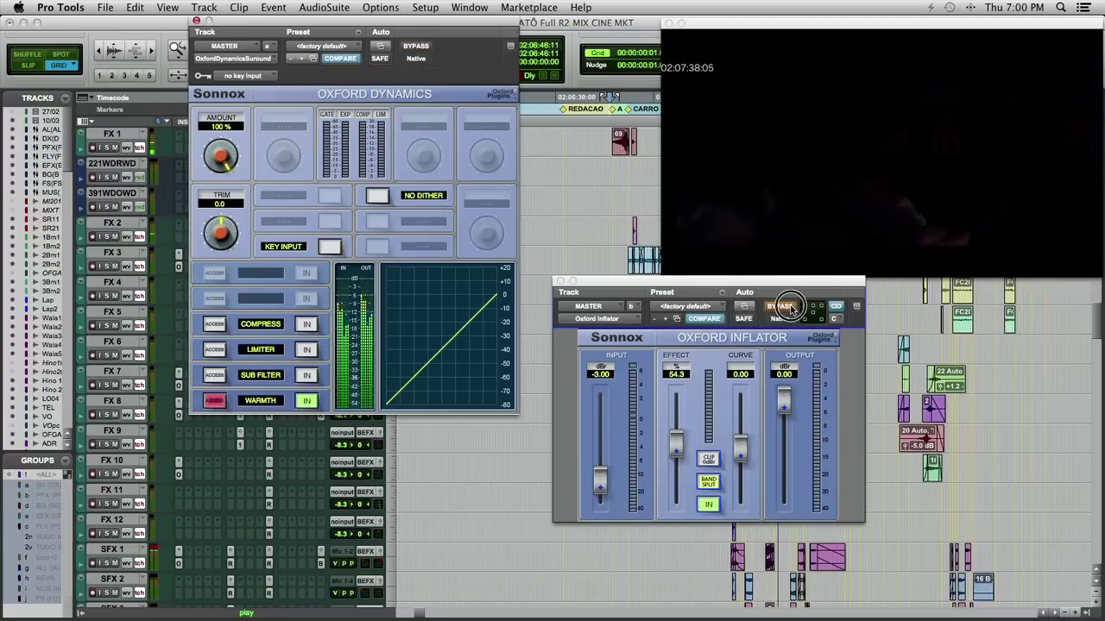
mouse_move(814, 279)
mouse_down()
mouse_move(840, 318)
mouse_move(814, 280)
mouse_up()
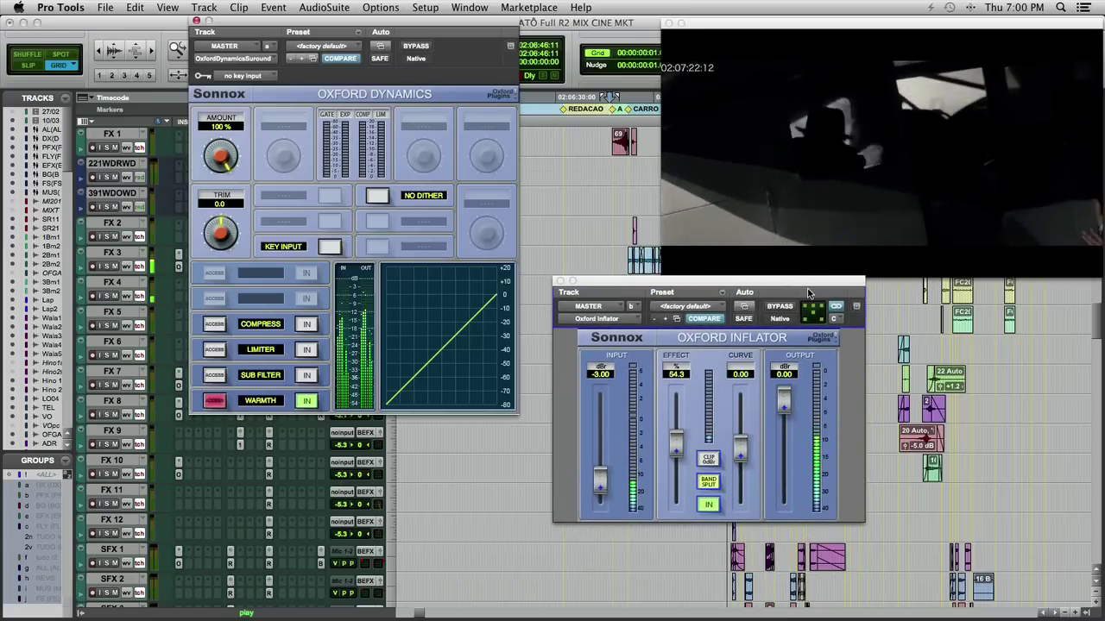
click(783, 305)
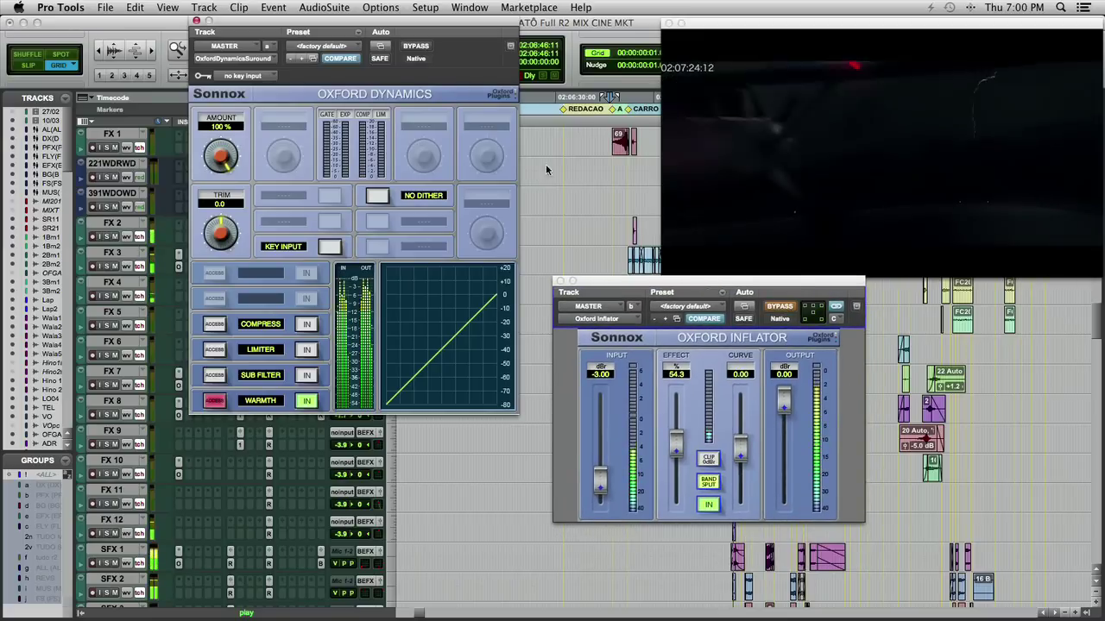